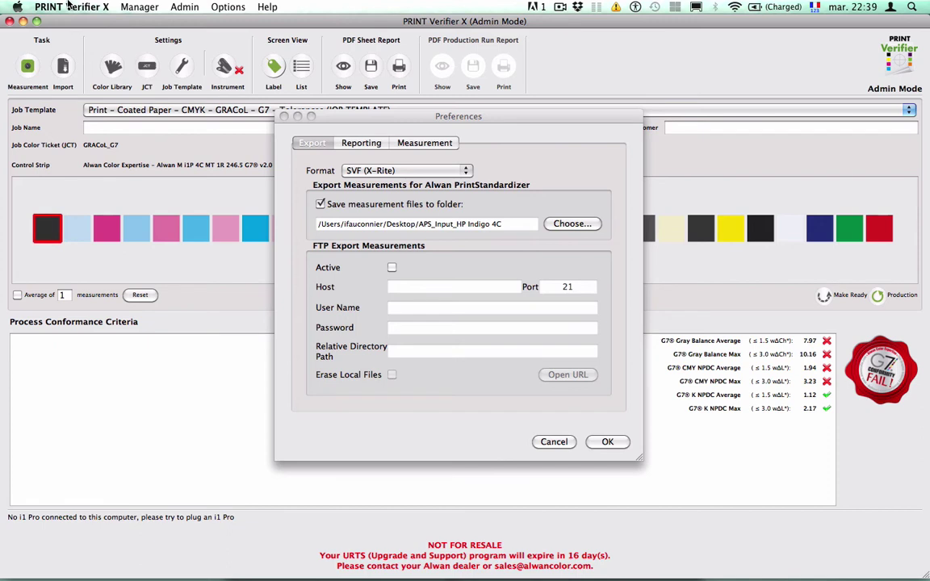
- Switch to Alwan PrintStandardizer and review the HP Indigo 4C queue's identifier, data input and TRC calculation settings
{"action": "left_click", "coordinate": [484, 153]}
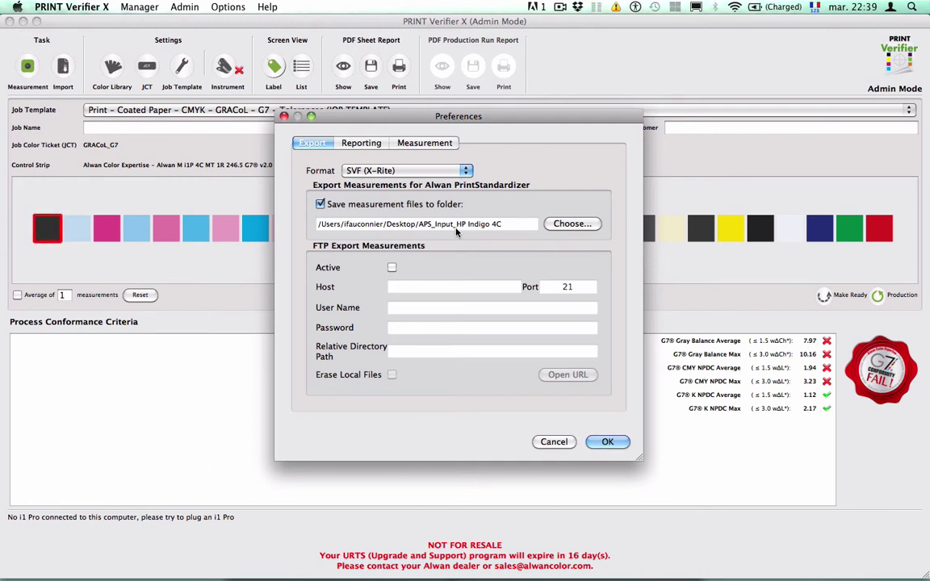
{"action": "key", "text": "super+Tab"}
{"action": "key", "text": "super+Tab"}
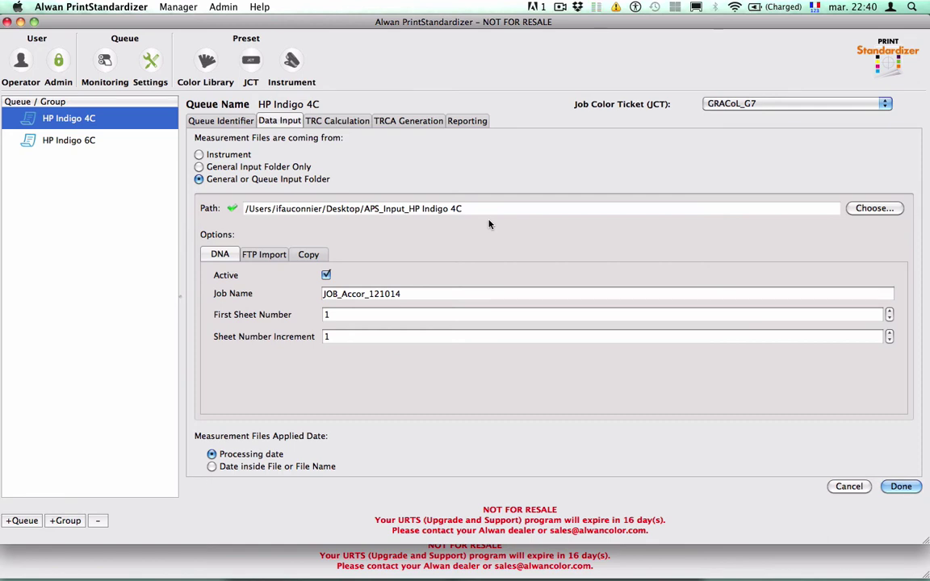
{"action": "left_click", "coordinate": [235, 123]}
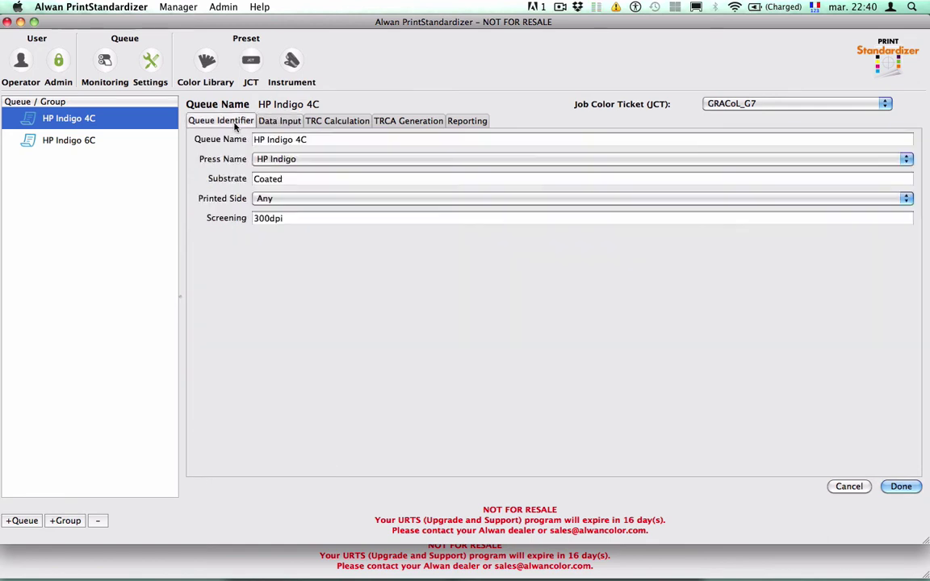
{"action": "left_click", "coordinate": [266, 122]}
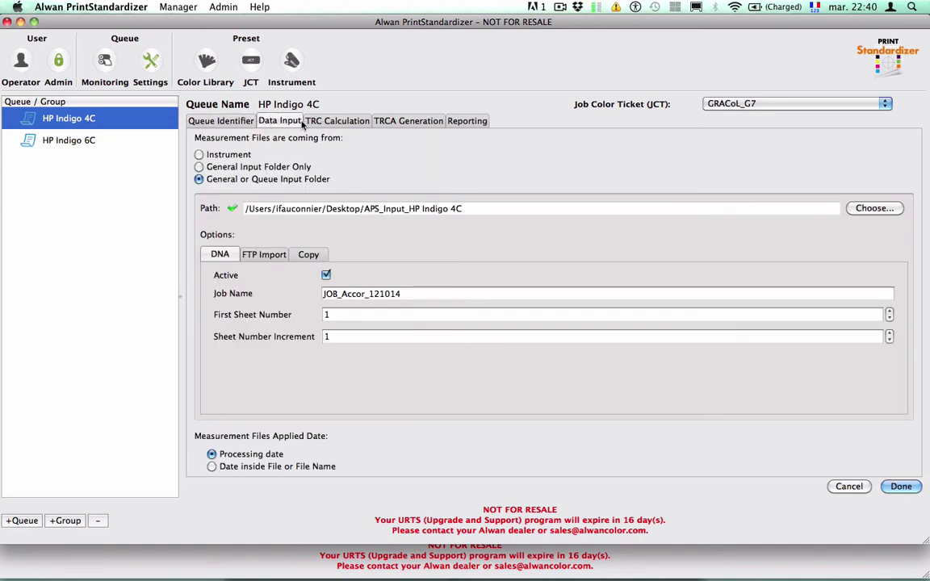
{"action": "left_click", "coordinate": [329, 122]}
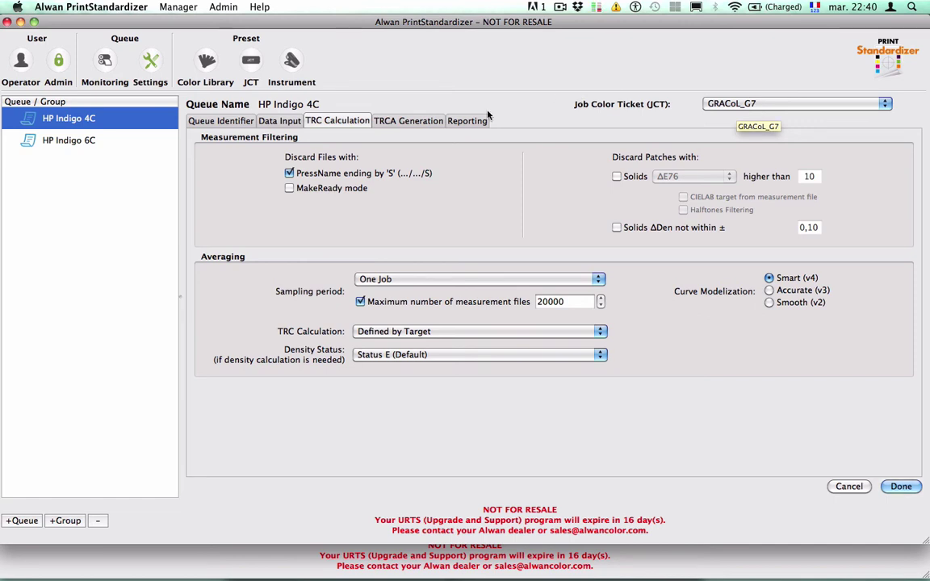
- Choose DVLP (Color Table + TRCA) as the TRCA export file format for the HP Indigo 4C queue
{"action": "left_click", "coordinate": [397, 121]}
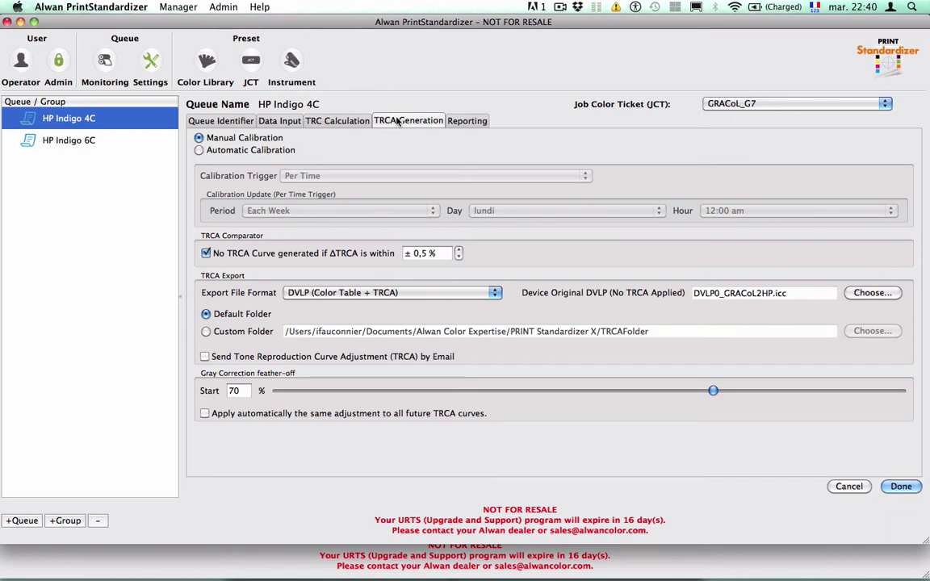
{"action": "left_click", "coordinate": [348, 295]}
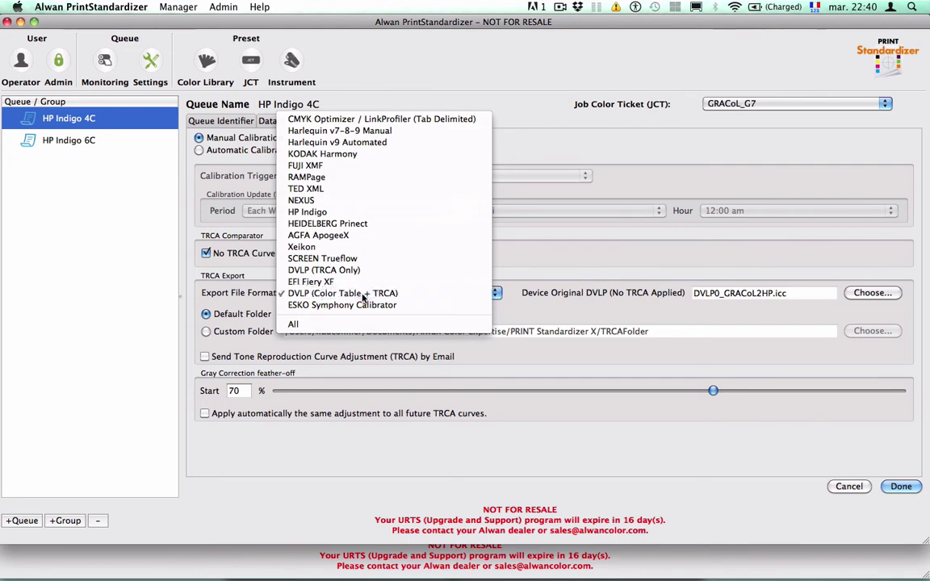
{"action": "left_click", "coordinate": [364, 296]}
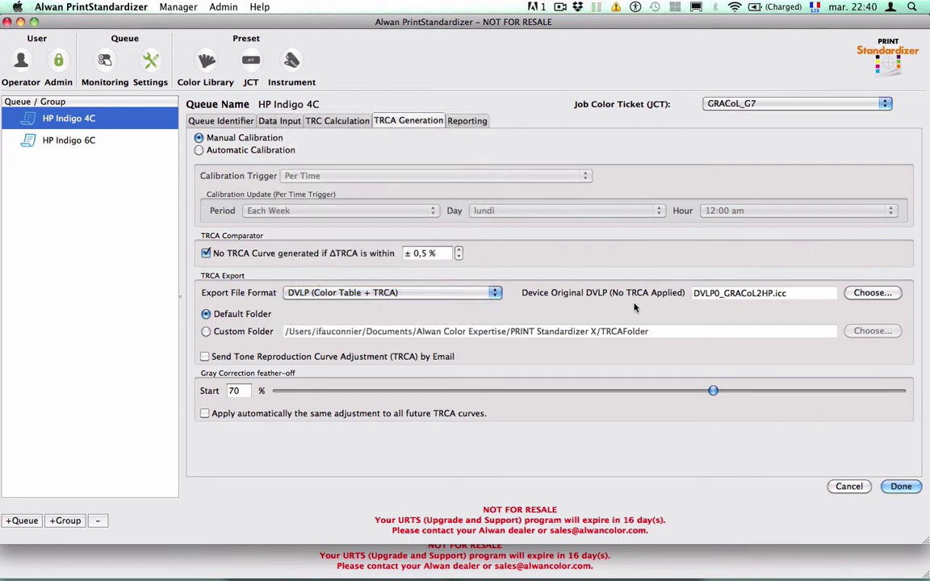
- Import DVLP0_GRACoL2HP.icc as the device original DVLP and save the queue settings
{"action": "left_click", "coordinate": [862, 293]}
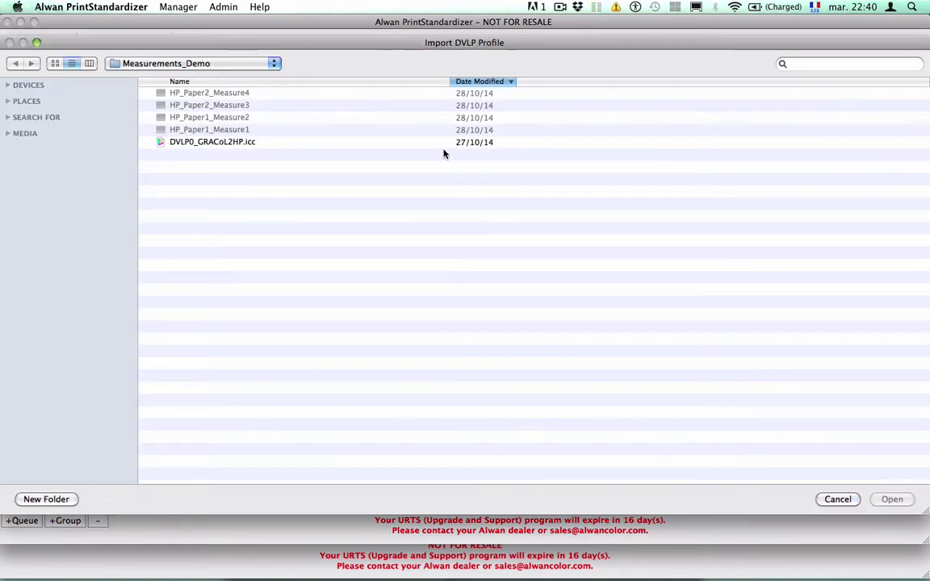
{"action": "left_click", "coordinate": [449, 143]}
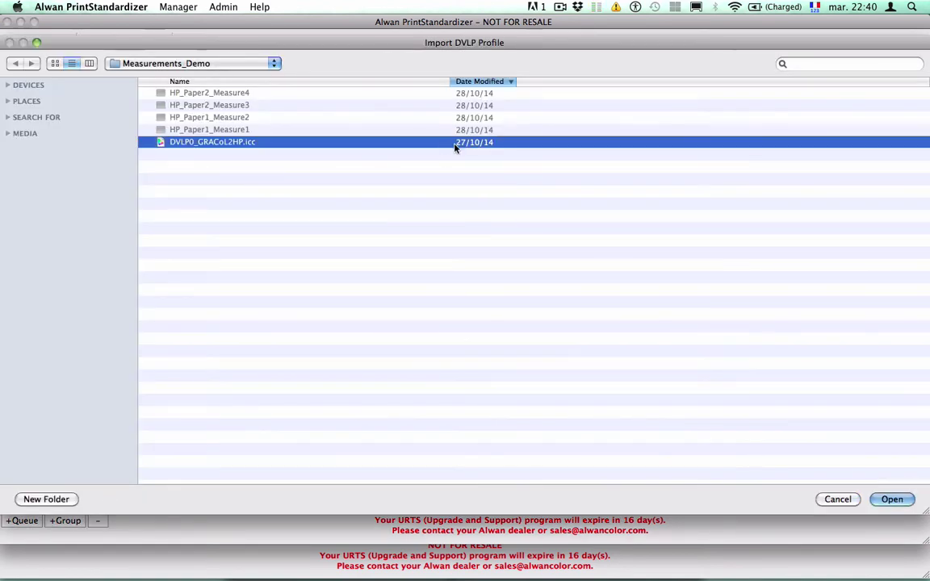
{"action": "left_click", "coordinate": [892, 500]}
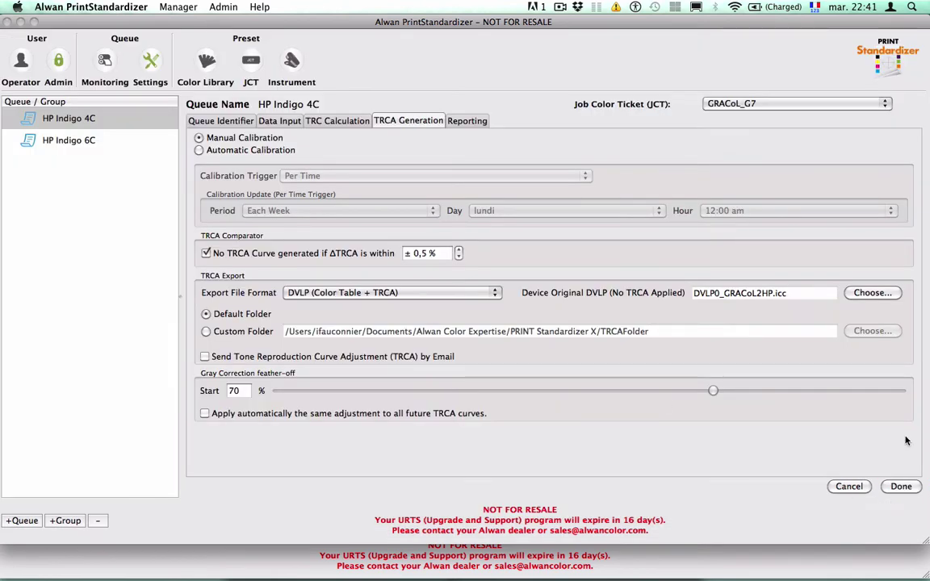
{"action": "left_click", "coordinate": [901, 486]}
{"action": "left_click", "coordinate": [901, 486]}
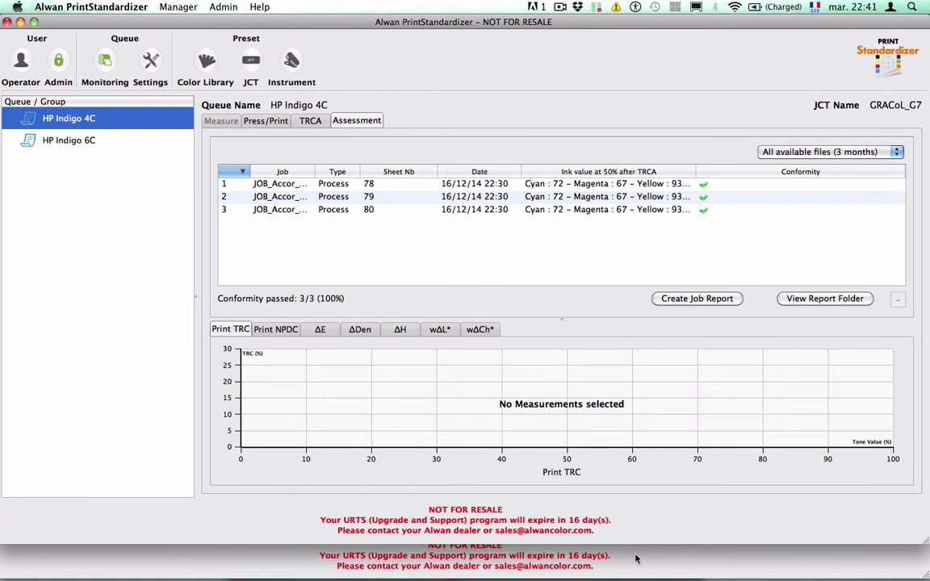
- Bring up both Finder folders and move HP_Paper1_Measure1 from Measurements into APS_Input_HP Indigo 4C
{"action": "key", "text": "F3"}
{"action": "left_click", "coordinate": [684, 447]}
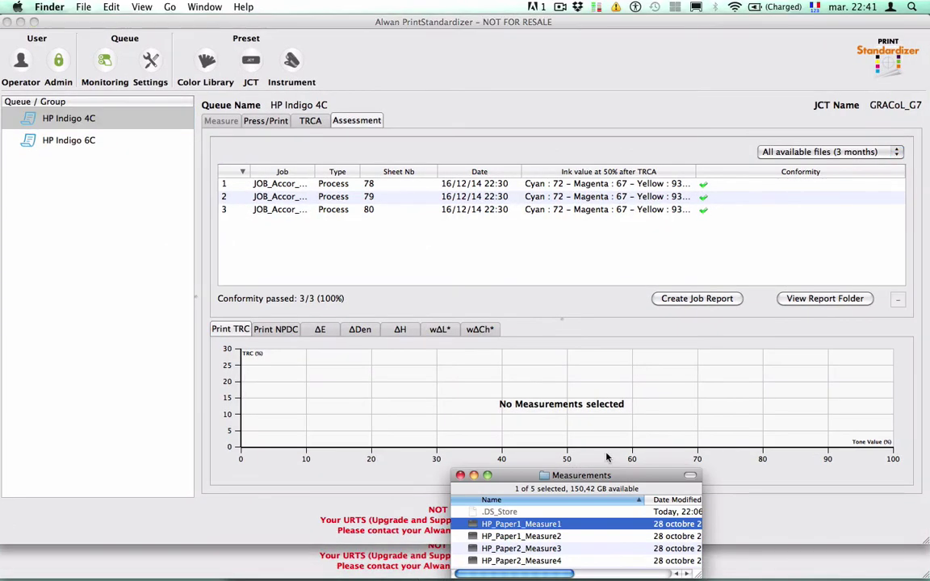
{"action": "key", "text": "F3"}
{"action": "left_click", "coordinate": [222, 393]}
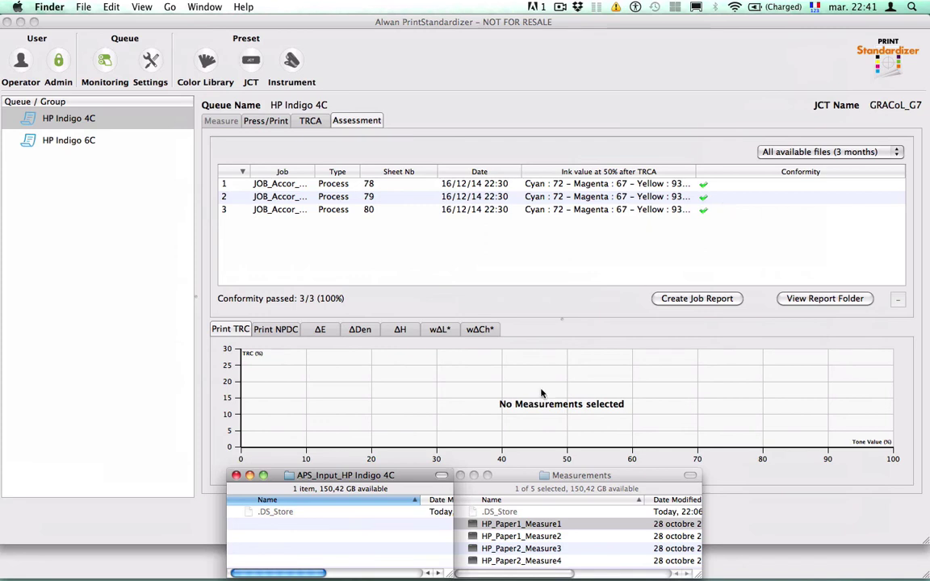
{"action": "left_click", "coordinate": [502, 524]}
{"action": "left_click_drag", "start_coordinate": [502, 524], "coordinate": [310, 532]}
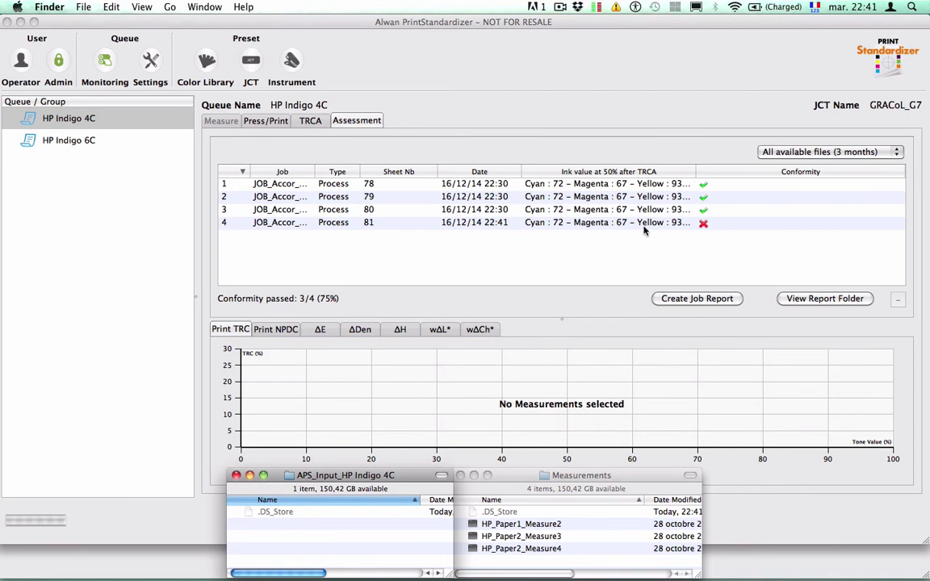
- Generate and export new TRCA curves for the HP Indigo 4C queue from the first paper's measurement
{"action": "left_click", "coordinate": [312, 122]}
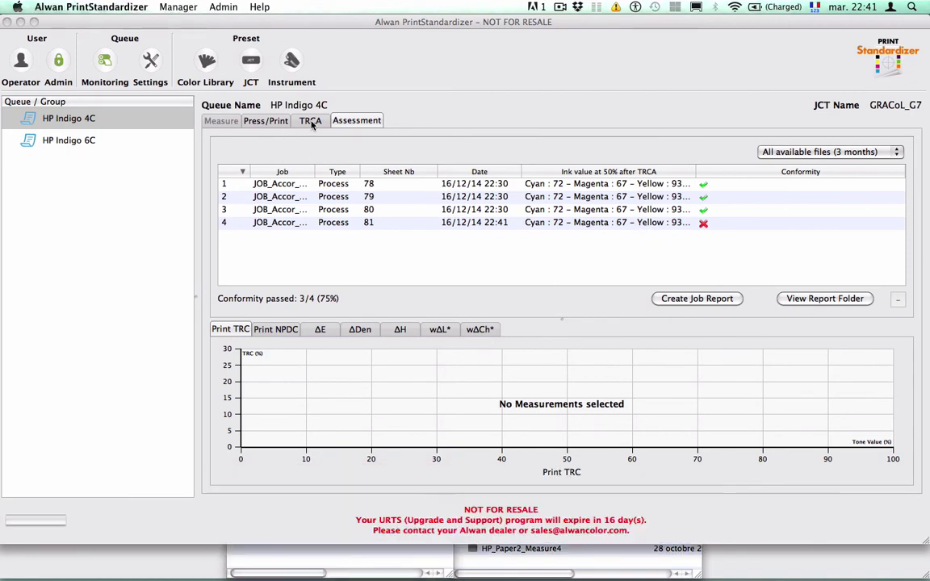
{"action": "left_click", "coordinate": [311, 122]}
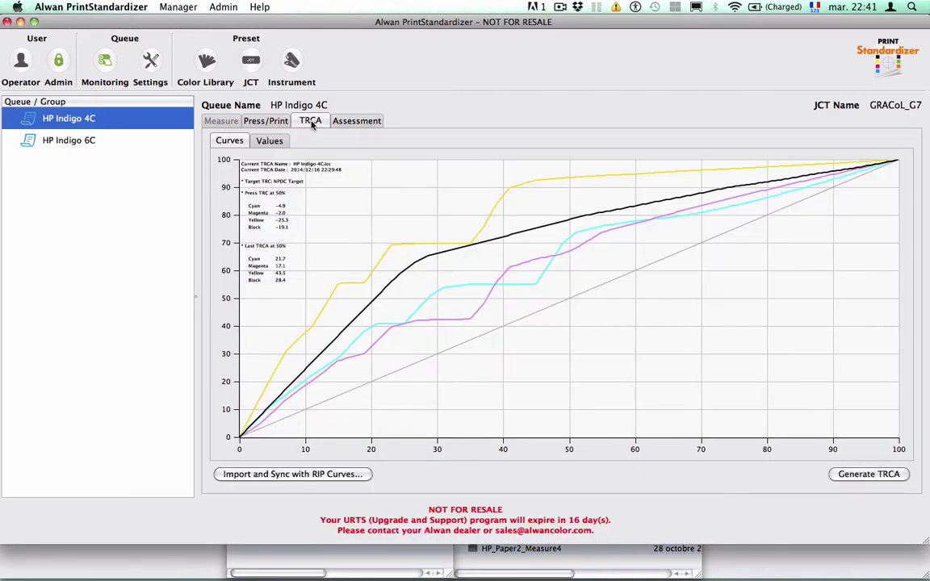
{"action": "left_click", "coordinate": [879, 480]}
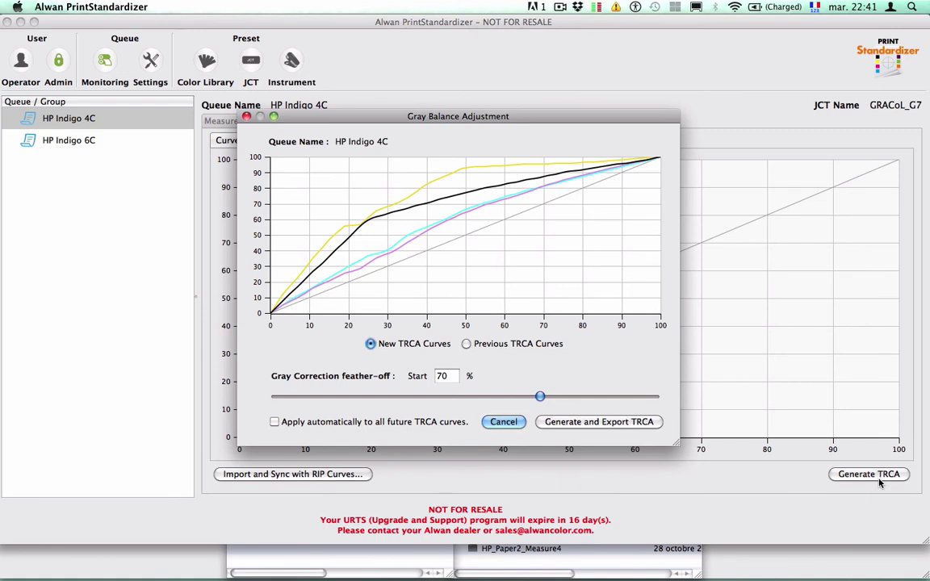
{"action": "left_click", "coordinate": [581, 420]}
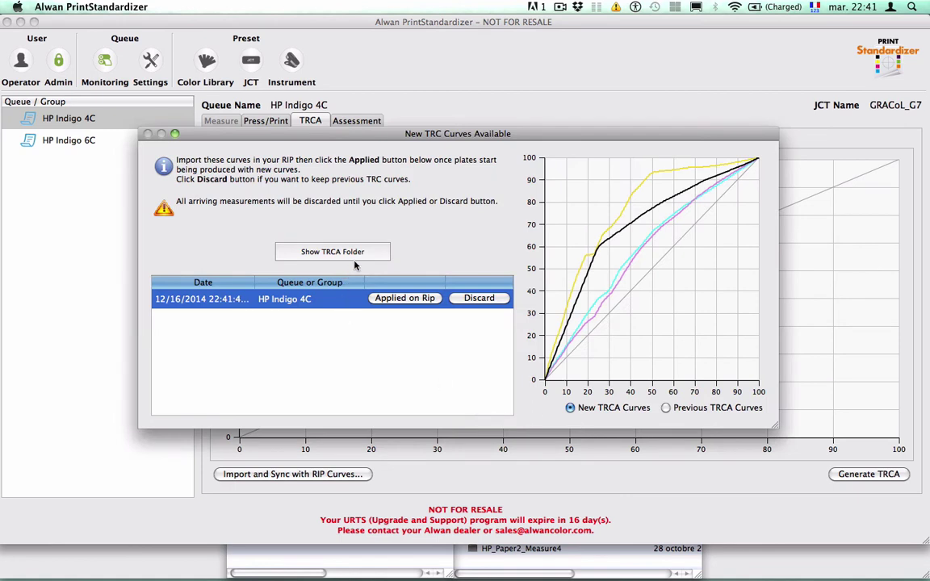
- Inspect the exported HP Indigo 4C.icc in the TRCA folder, close the folder, and mark the new curves as applied on the RIP
{"action": "left_click", "coordinate": [355, 252]}
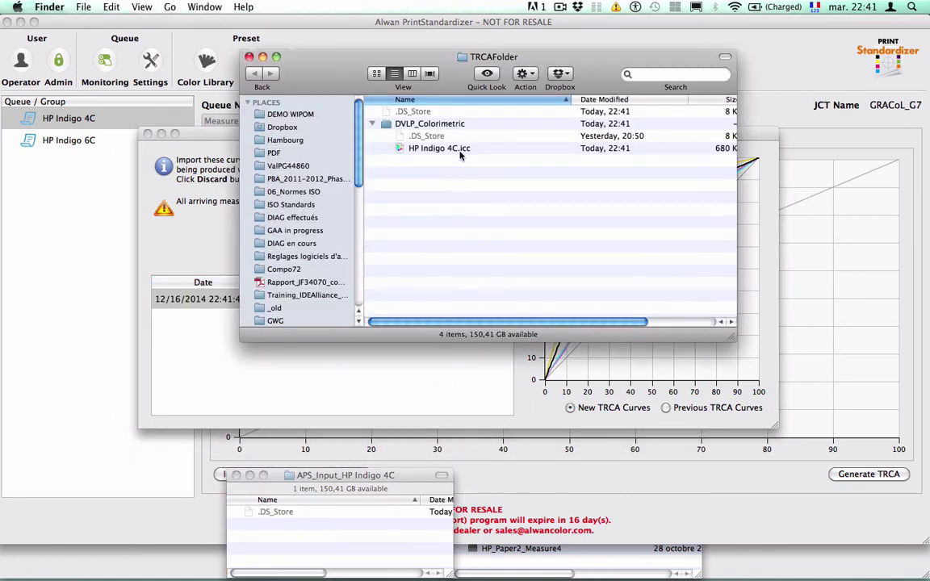
{"action": "left_click", "coordinate": [461, 149]}
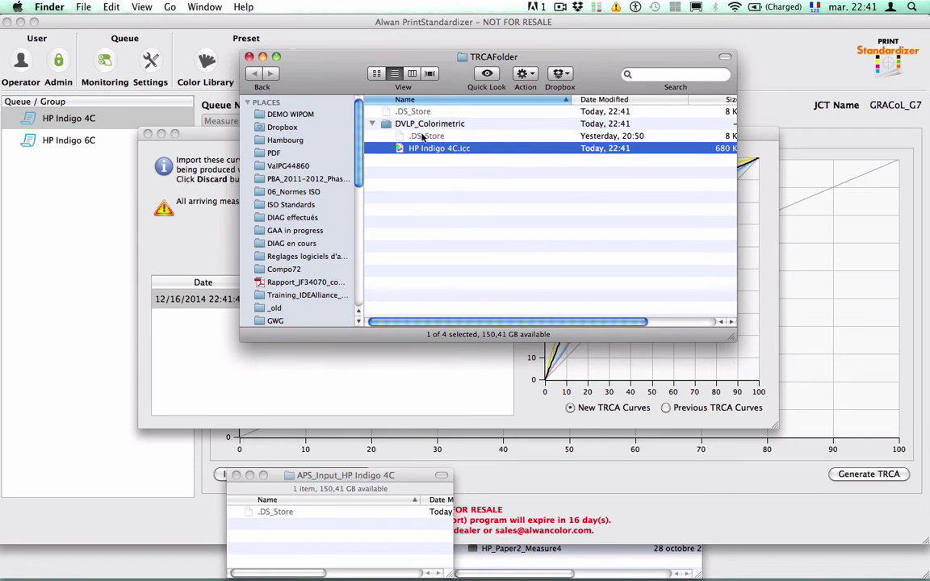
{"action": "left_click", "coordinate": [250, 58]}
{"action": "left_click", "coordinate": [427, 300]}
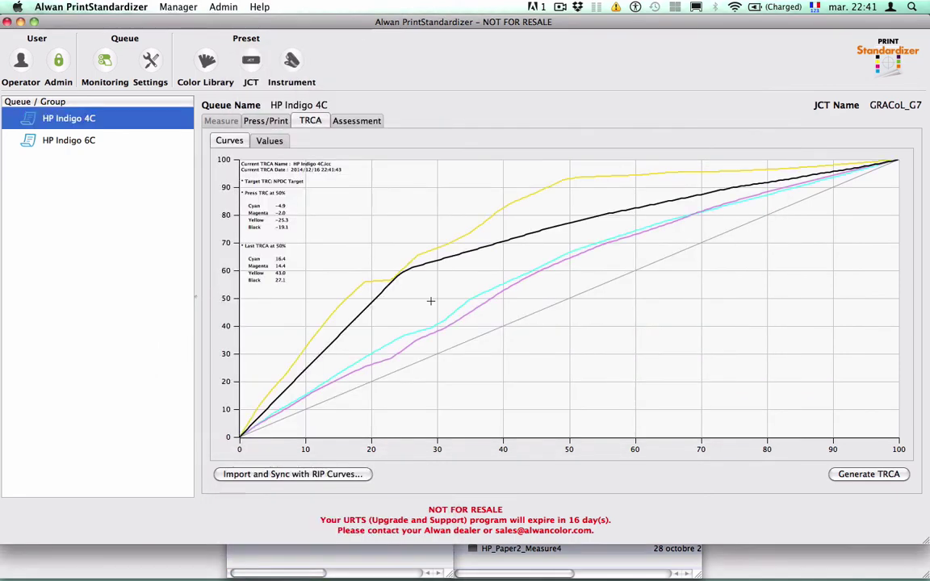
- Move HP_Paper1_Measure2 into the APS_Input_HP Indigo 4C folder and display the assessment curves of sheet 82
{"action": "left_click", "coordinate": [430, 557]}
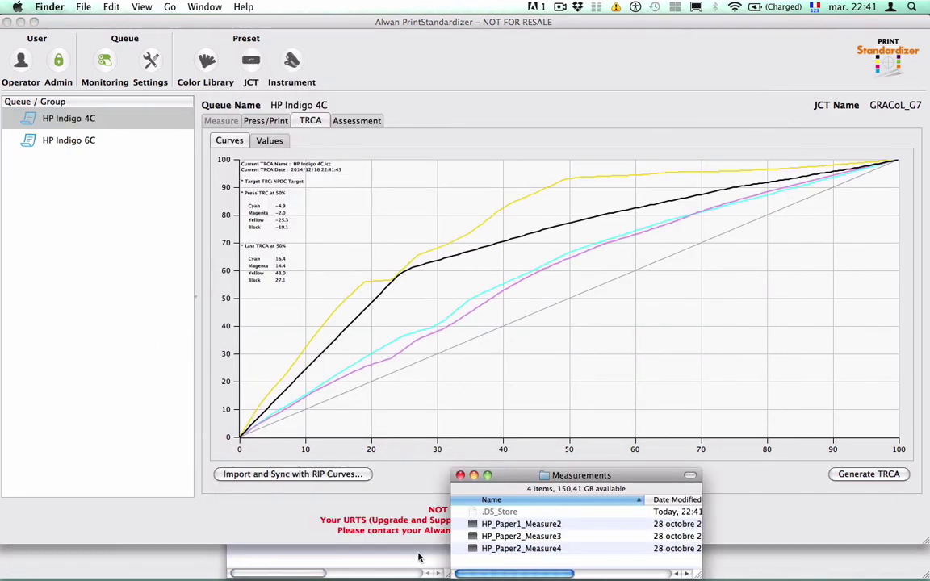
{"action": "left_click", "coordinate": [430, 557]}
{"action": "left_click", "coordinate": [502, 526]}
{"action": "left_click_drag", "start_coordinate": [502, 525], "coordinate": [304, 474]}
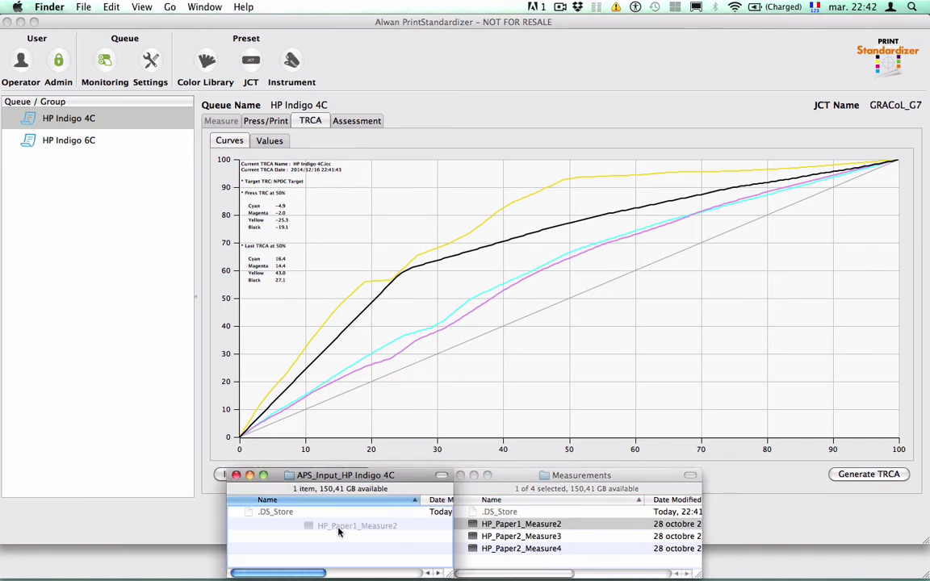
{"action": "left_click", "coordinate": [359, 121]}
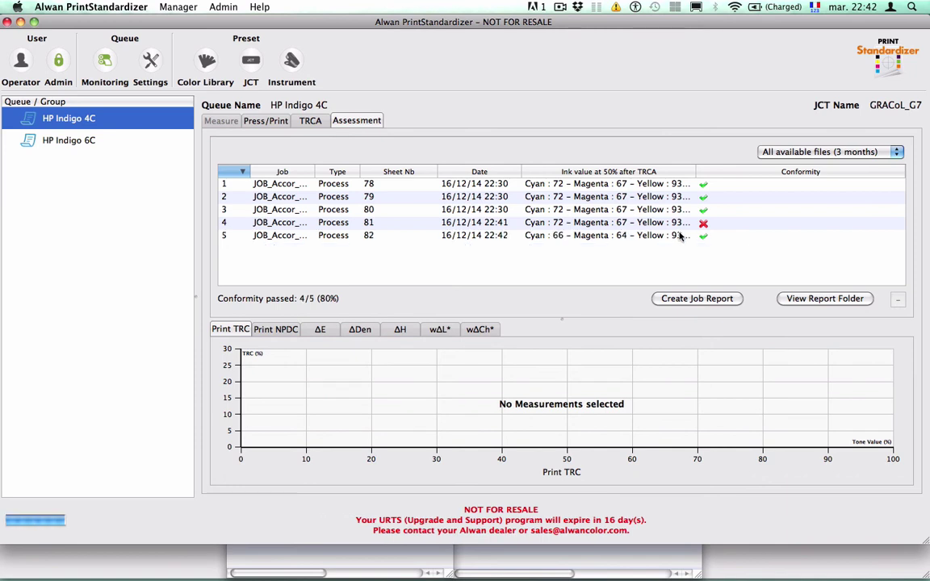
{"action": "left_click", "coordinate": [679, 235]}
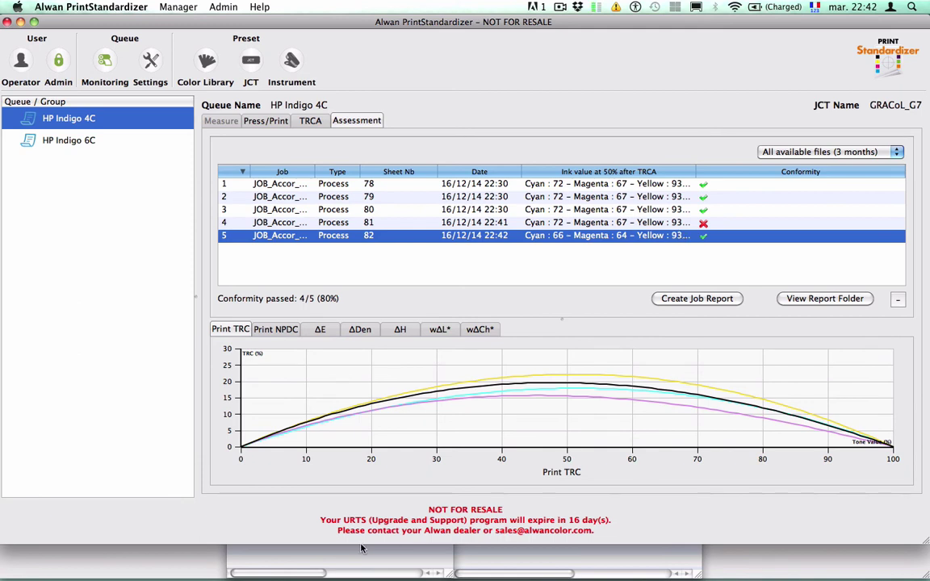
- Move HP_Paper2_Measure3 into the APS_Input_HP Indigo 4C folder and display the assessment curves of sheet 83
{"action": "left_click", "coordinate": [361, 548]}
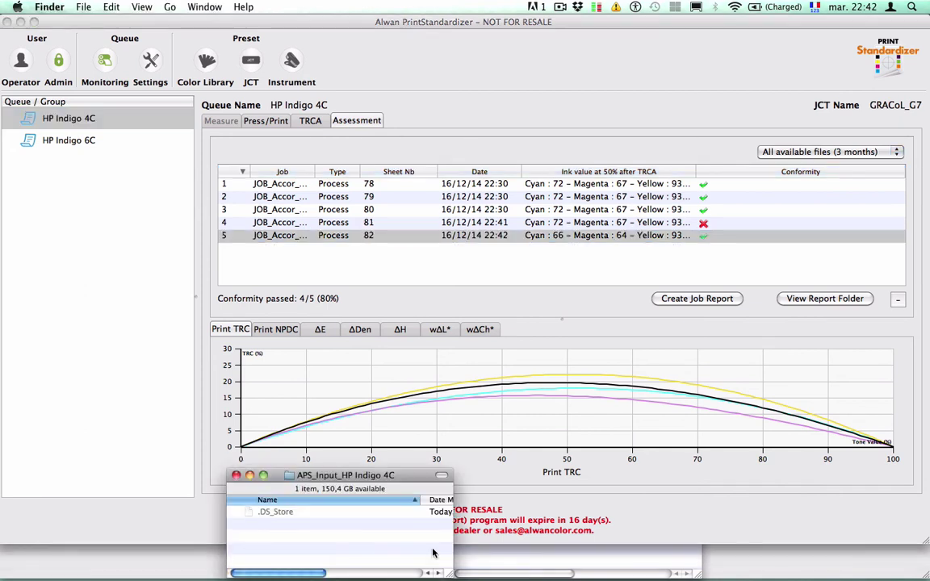
{"action": "left_click", "coordinate": [531, 553]}
{"action": "left_click", "coordinate": [543, 525]}
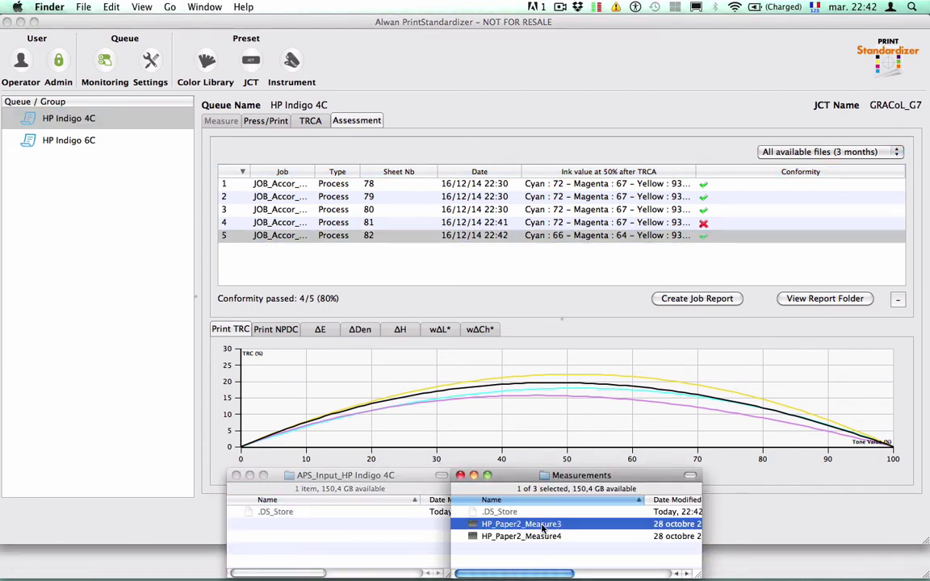
{"action": "left_click_drag", "start_coordinate": [543, 525], "coordinate": [373, 532]}
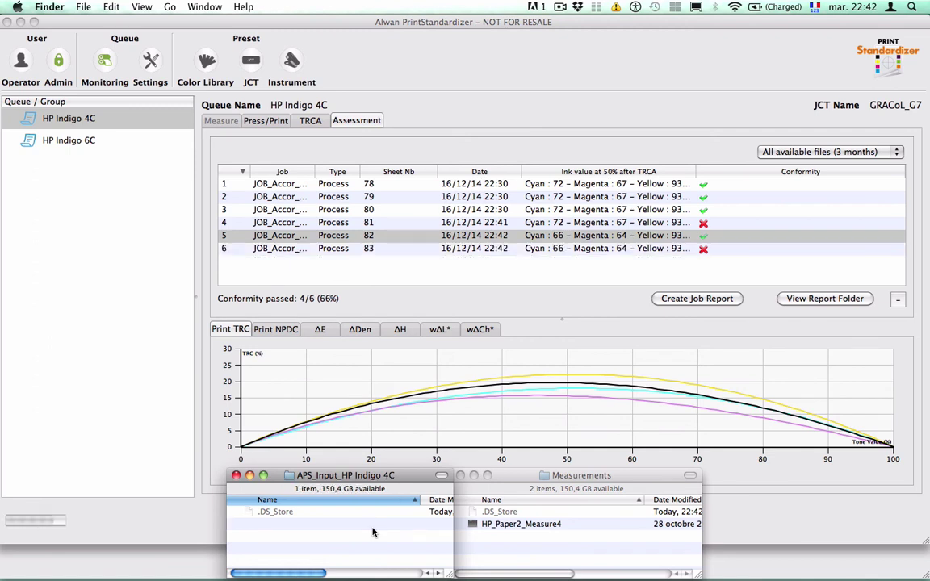
{"action": "left_click", "coordinate": [676, 252]}
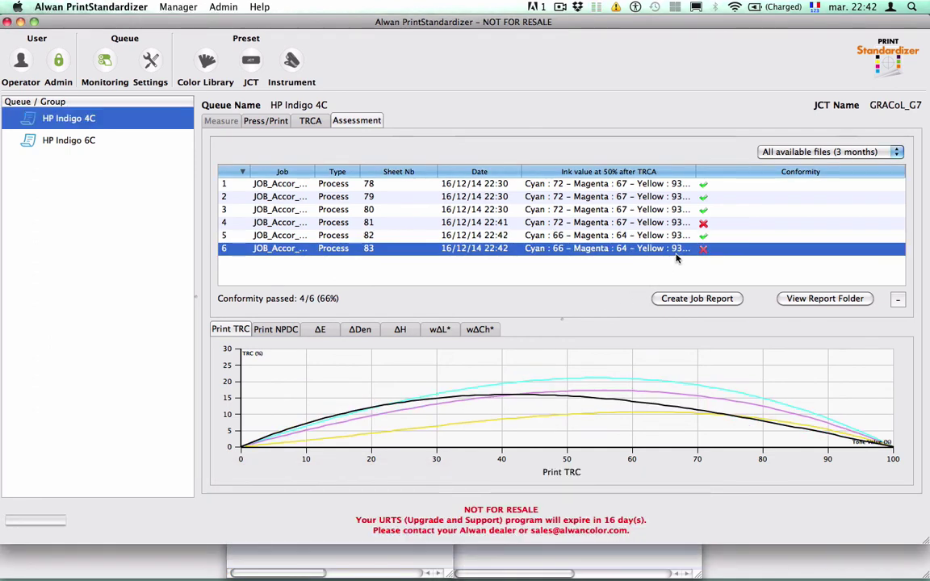
- Generate and export updated TRCA curves for the second paper and mark them as applied on the RIP
{"action": "left_click", "coordinate": [320, 121]}
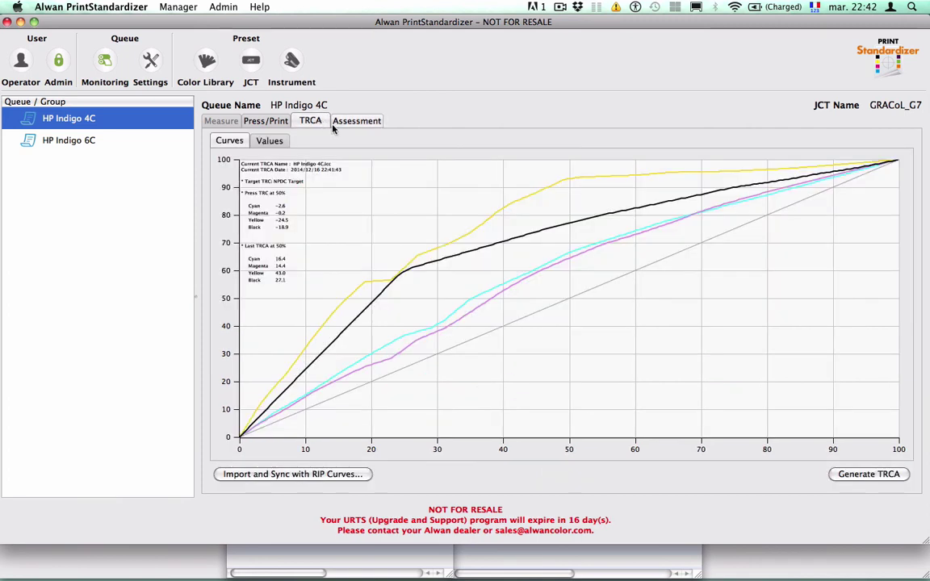
{"action": "left_click", "coordinate": [861, 474]}
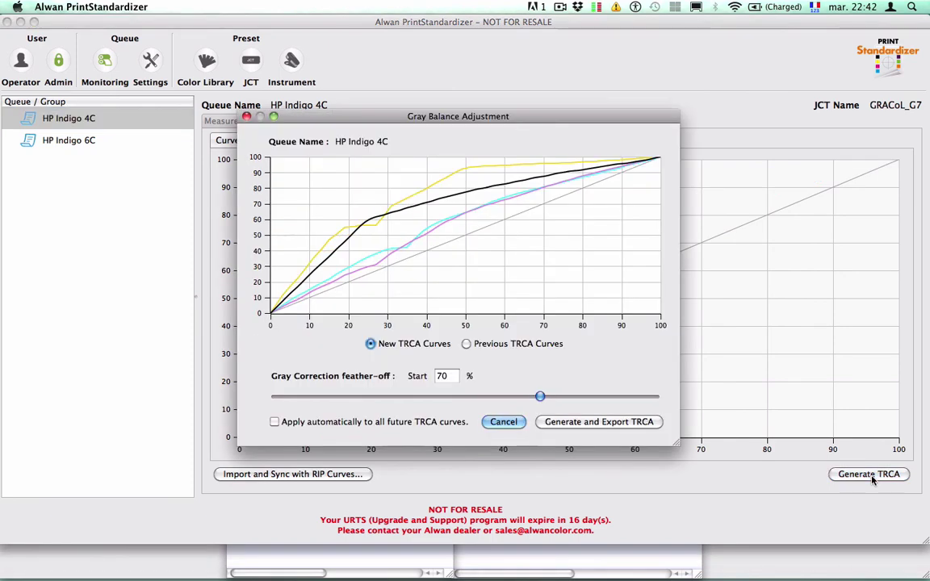
{"action": "left_click", "coordinate": [635, 427]}
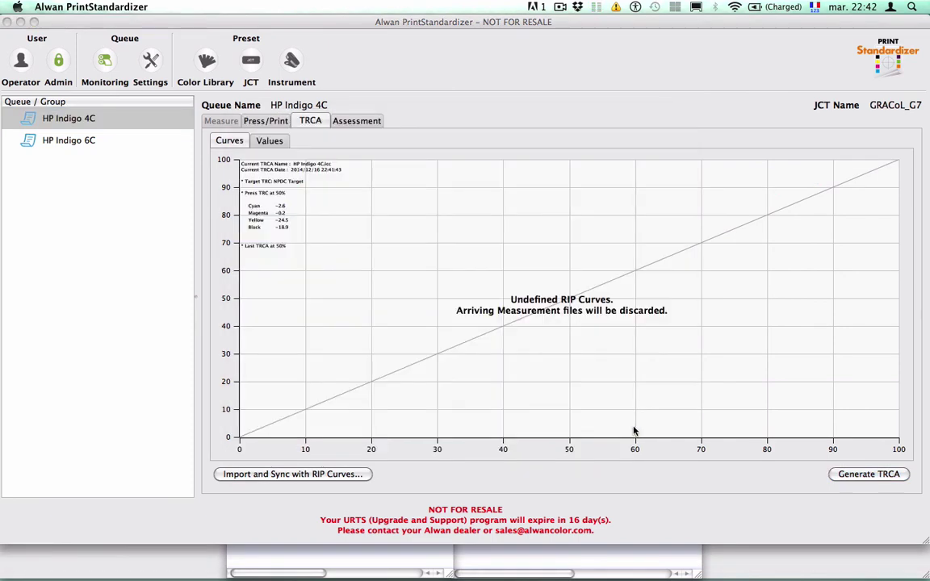
{"action": "left_click", "coordinate": [413, 298]}
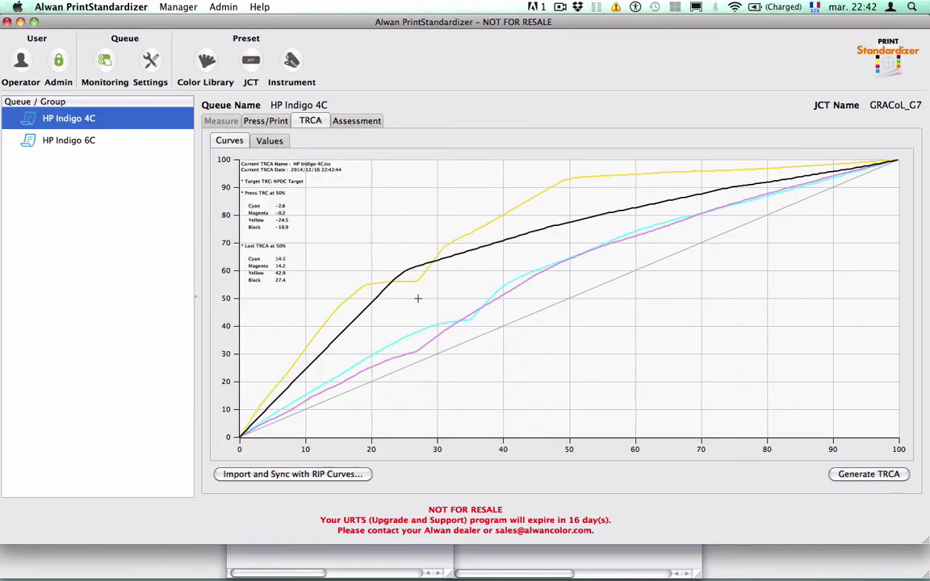
- Move HP_Paper2_Measure4 into the APS_Input_HP Indigo 4C folder and display the assessment curves of sheet 84
{"action": "left_click", "coordinate": [383, 562]}
{"action": "left_click", "coordinate": [506, 543]}
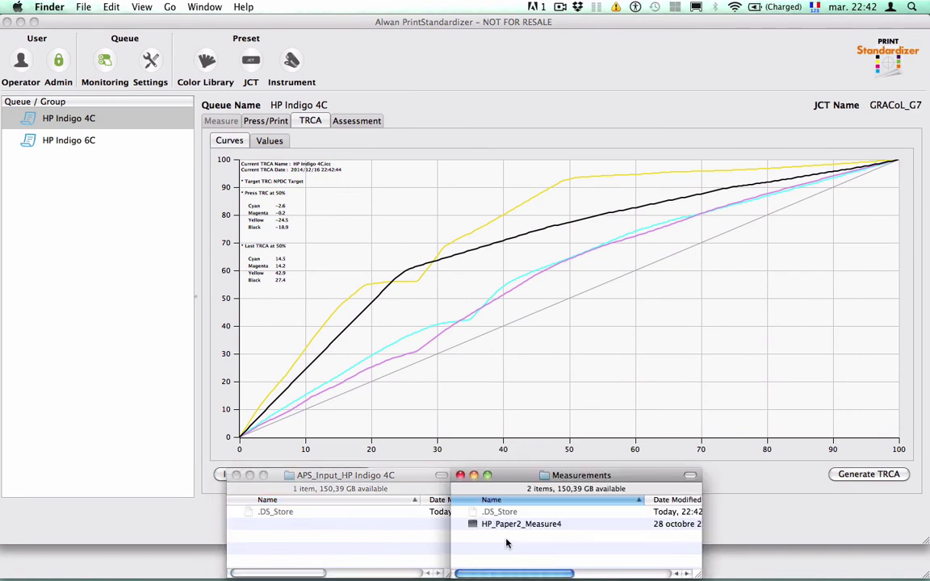
{"action": "left_click", "coordinate": [523, 526]}
{"action": "left_click_drag", "start_coordinate": [472, 525], "coordinate": [307, 521]}
{"action": "left_click", "coordinate": [359, 122]}
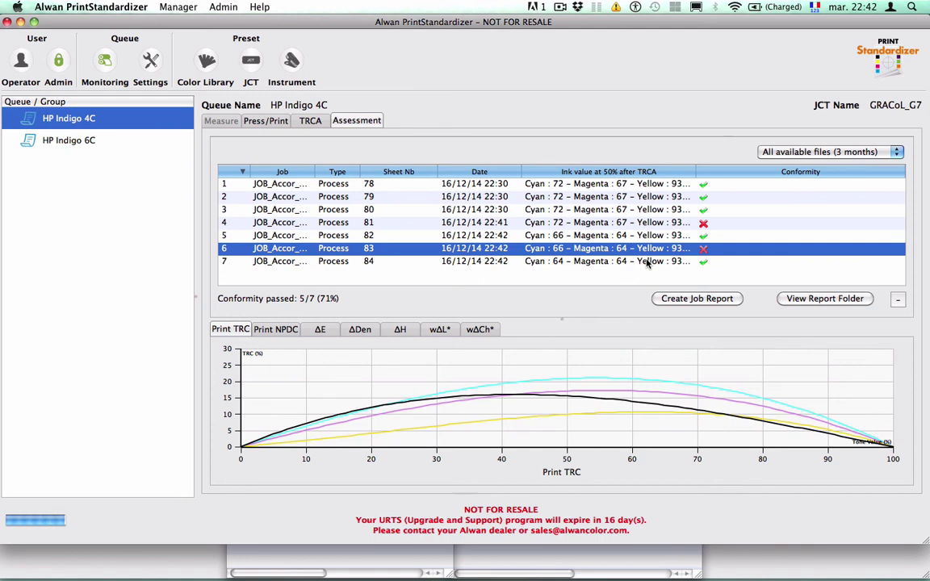
{"action": "left_click", "coordinate": [646, 263]}
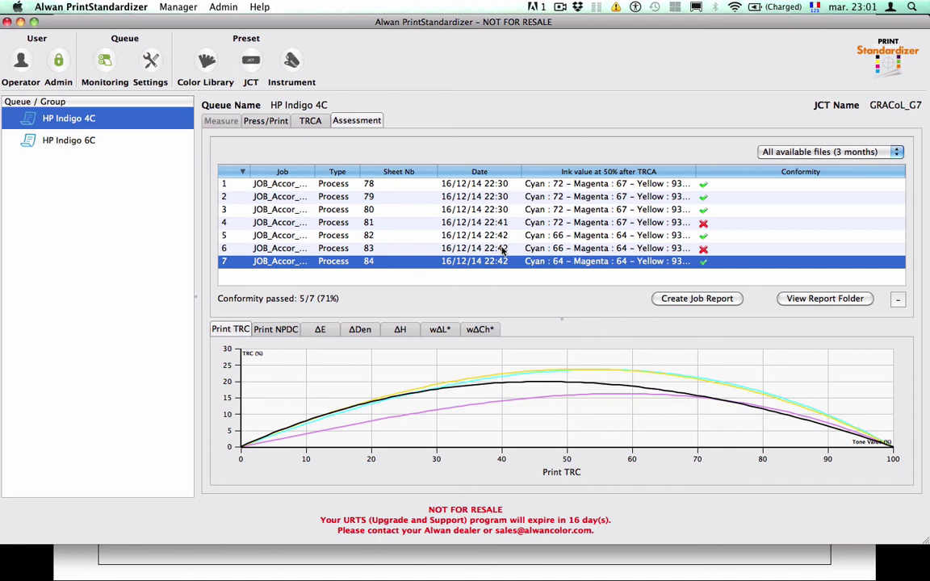
- Switch to the Closed-Loop for Digital Printing presentation page to view the workflow diagram
{"action": "key", "text": "super+Tab"}
{"action": "key", "text": "super+Tab"}
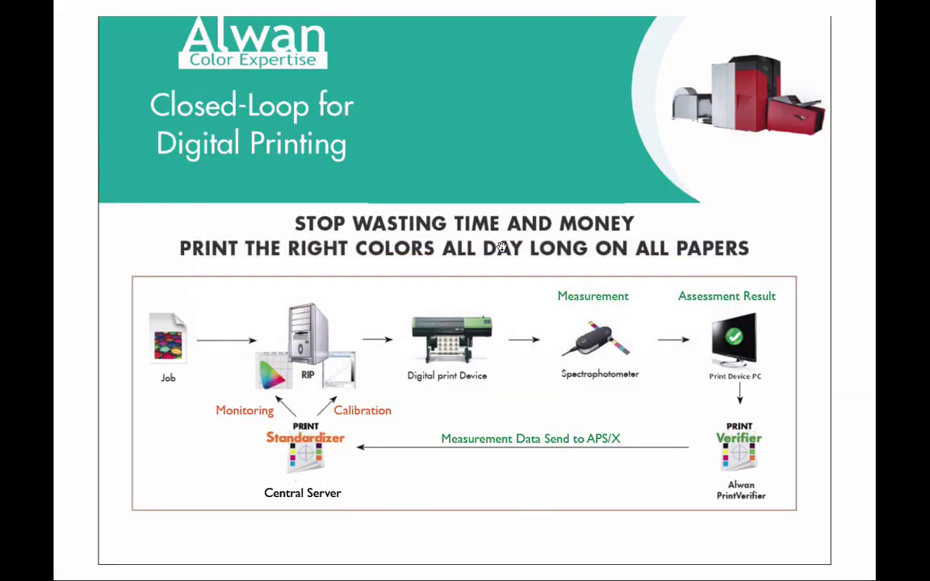